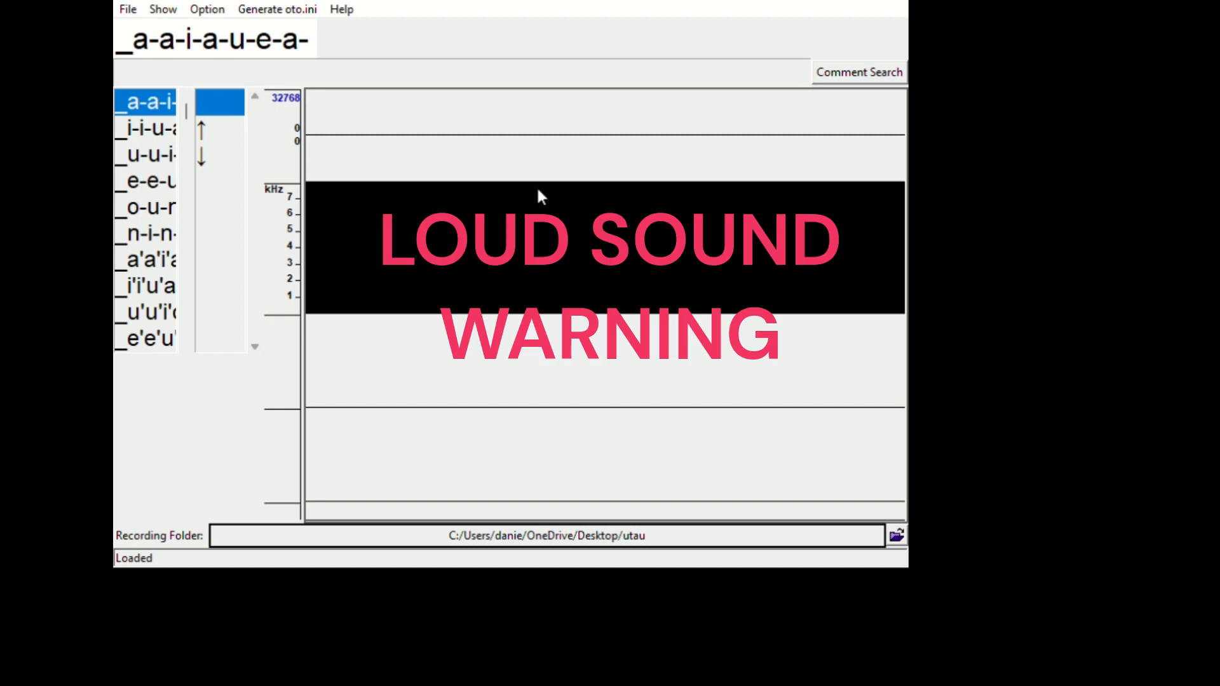
{"action": "key", "text": "space"}
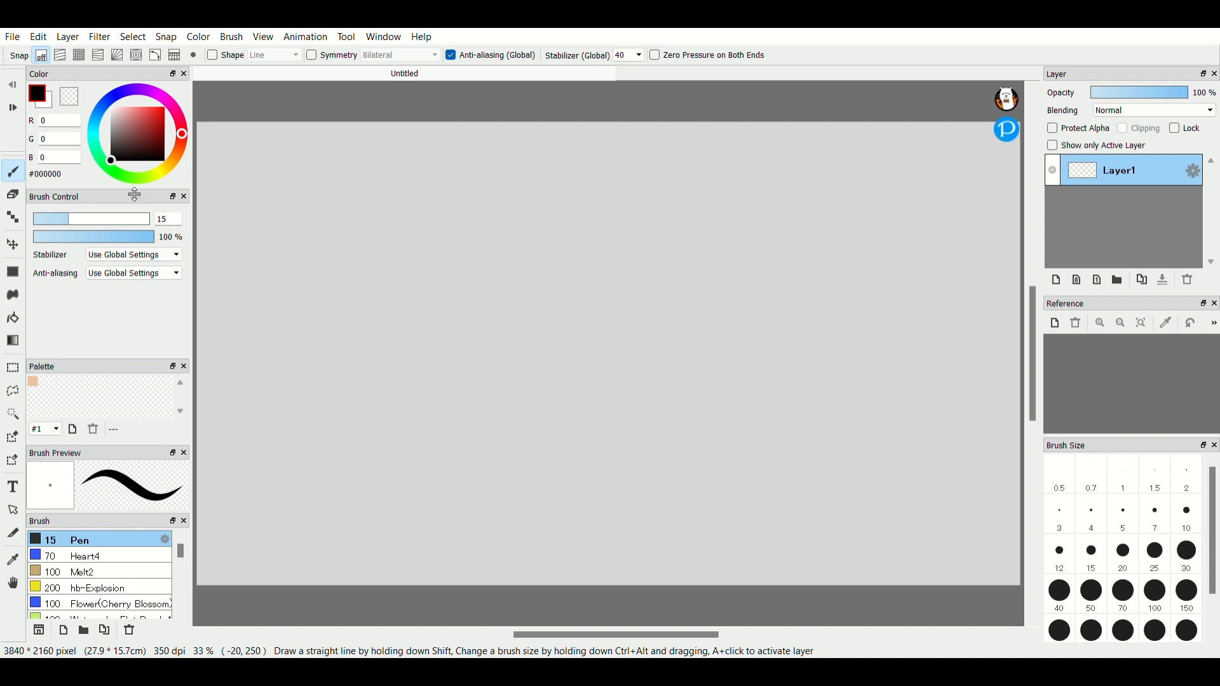
- Set the pen size to about 27 and draw a large black window frame with a title bar line and a close X
{"action": "left_click_drag", "start_coordinate": [81, 222], "coordinate": [95, 227]}
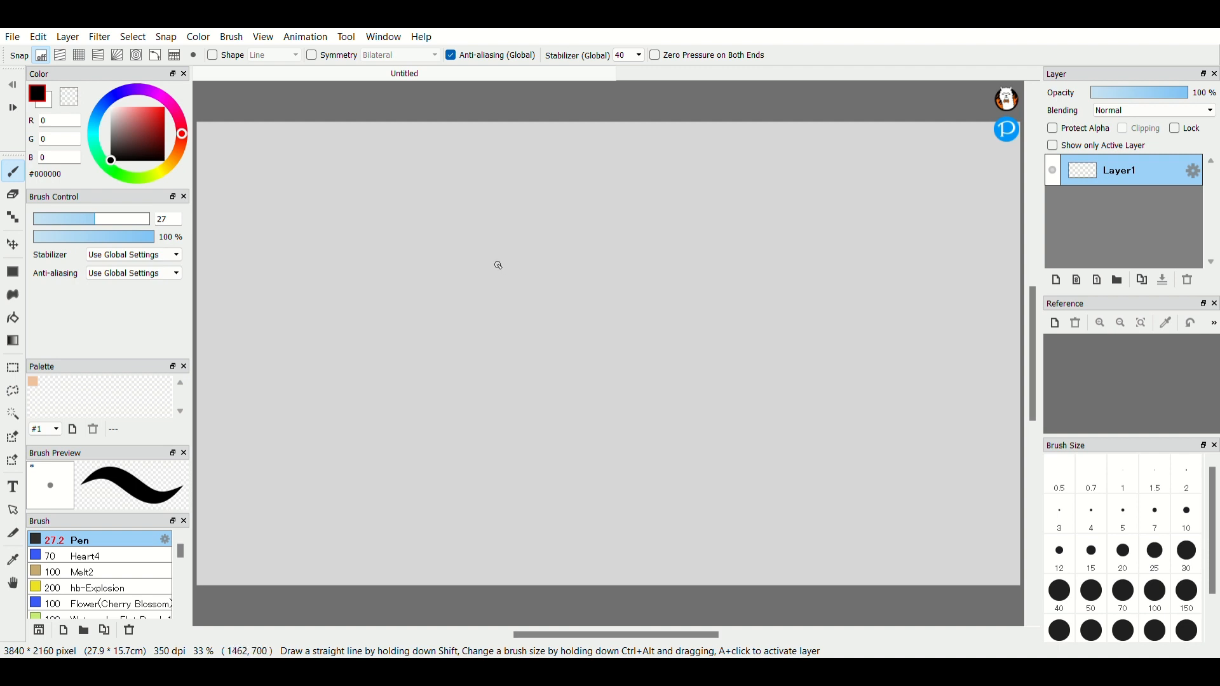
{"action": "mouse_move", "coordinate": [297, 167]}
{"action": "left_mouse_down"}
{"action": "mouse_move", "coordinate": [293, 508]}
{"action": "mouse_move", "coordinate": [591, 493]}
{"action": "mouse_move", "coordinate": [643, 255]}
{"action": "mouse_move", "coordinate": [518, 148]}
{"action": "mouse_move", "coordinate": [294, 158]}
{"action": "left_mouse_up"}
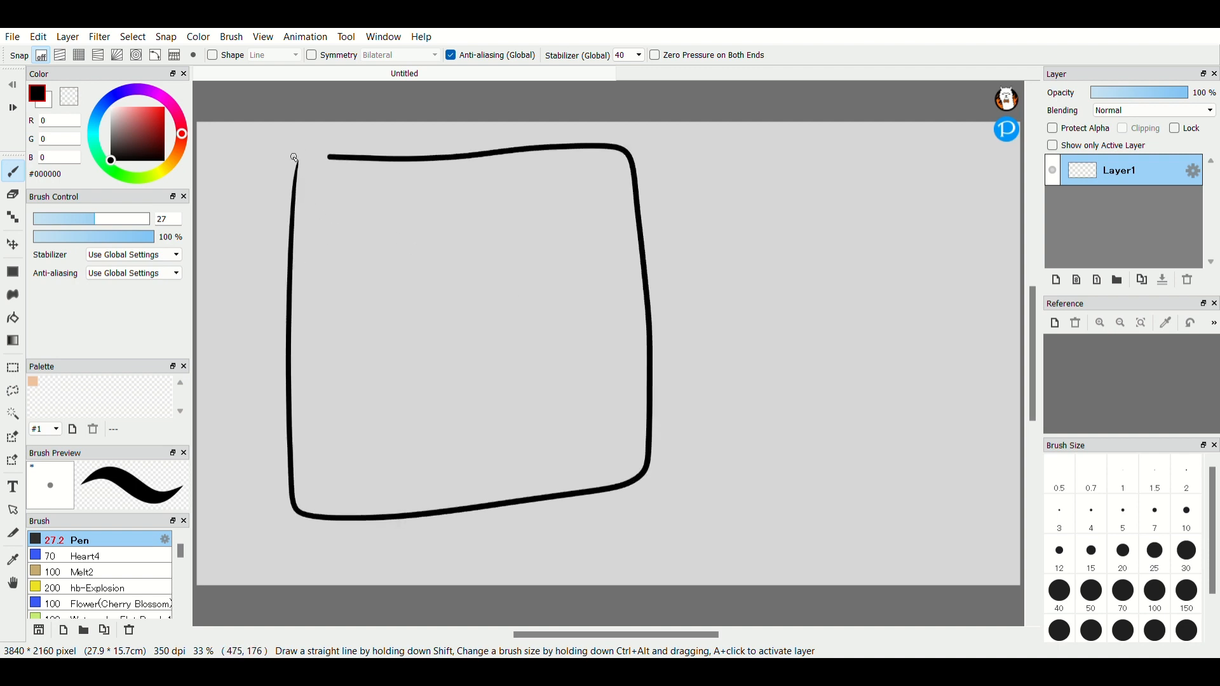
{"action": "left_click_drag", "start_coordinate": [305, 210], "coordinate": [629, 211]}
{"action": "left_click_drag", "start_coordinate": [575, 160], "coordinate": [615, 188]}
{"action": "left_click_drag", "start_coordinate": [622, 154], "coordinate": [572, 211]}
- Draw a vertical sidebar line and horizontal row lines inside the large window, with a boxed M icon in one row
{"action": "left_click_drag", "start_coordinate": [363, 205], "coordinate": [385, 563]}
{"action": "left_click_drag", "start_coordinate": [366, 260], "coordinate": [706, 251]}
{"action": "mouse_move", "coordinate": [409, 326]}
{"action": "left_mouse_down"}
{"action": "mouse_move", "coordinate": [365, 335]}
{"action": "mouse_move", "coordinate": [710, 320]}
{"action": "left_mouse_up"}
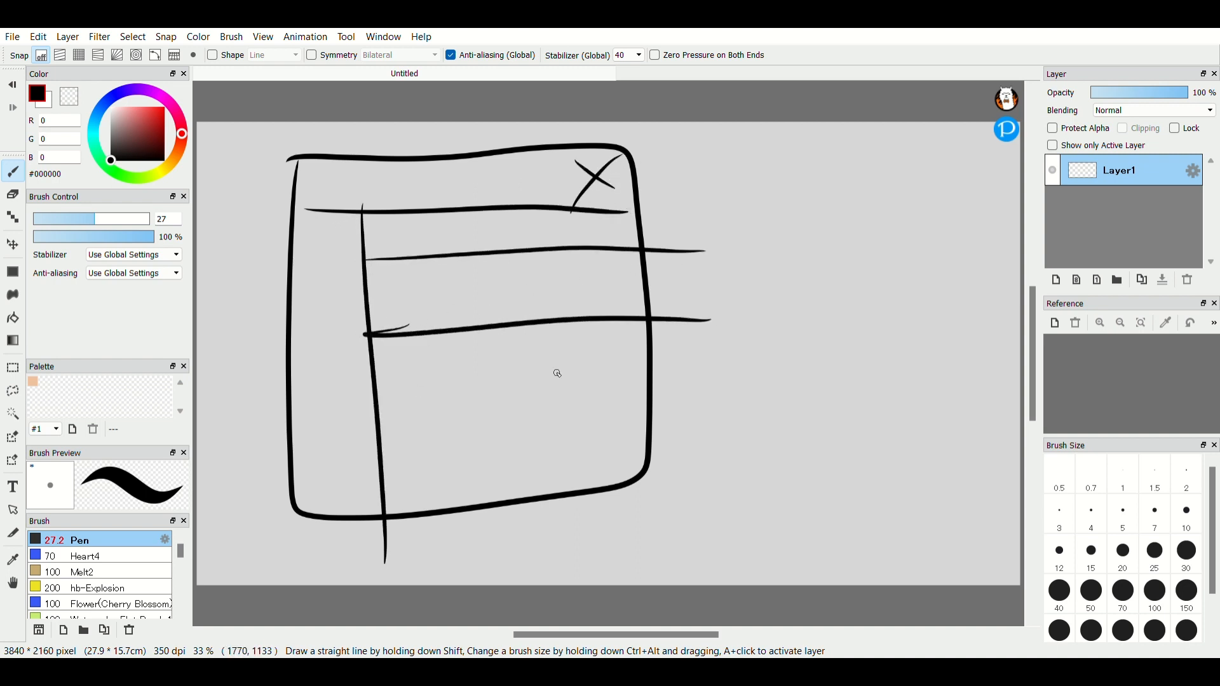
{"action": "left_click_drag", "start_coordinate": [364, 404], "coordinate": [673, 401]}
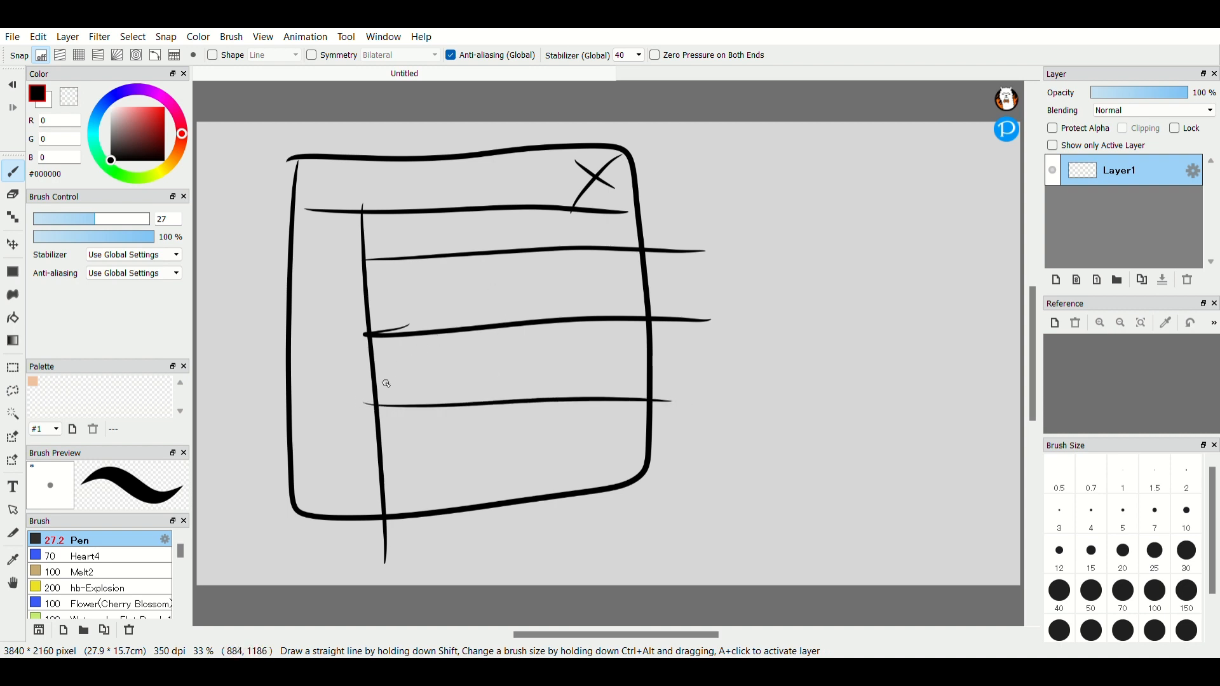
{"action": "mouse_move", "coordinate": [387, 381]}
{"action": "left_mouse_down"}
{"action": "mouse_move", "coordinate": [417, 348]}
{"action": "mouse_move", "coordinate": [451, 397]}
{"action": "mouse_move", "coordinate": [414, 341]}
{"action": "mouse_move", "coordinate": [368, 344]}
{"action": "left_mouse_up"}
- Draw a smaller window beside the large one, with a title bar, close X, row lines and a folder icon labelled "utau"
{"action": "mouse_move", "coordinate": [779, 141]}
{"action": "left_mouse_down"}
{"action": "mouse_move", "coordinate": [783, 318]}
{"action": "mouse_move", "coordinate": [943, 291]}
{"action": "mouse_move", "coordinate": [941, 191]}
{"action": "mouse_move", "coordinate": [836, 144]}
{"action": "mouse_move", "coordinate": [779, 145]}
{"action": "mouse_move", "coordinate": [830, 174]}
{"action": "mouse_move", "coordinate": [923, 166]}
{"action": "mouse_move", "coordinate": [921, 151]}
{"action": "mouse_move", "coordinate": [895, 168]}
{"action": "left_mouse_up"}
{"action": "left_click_drag", "start_coordinate": [782, 217], "coordinate": [954, 208]}
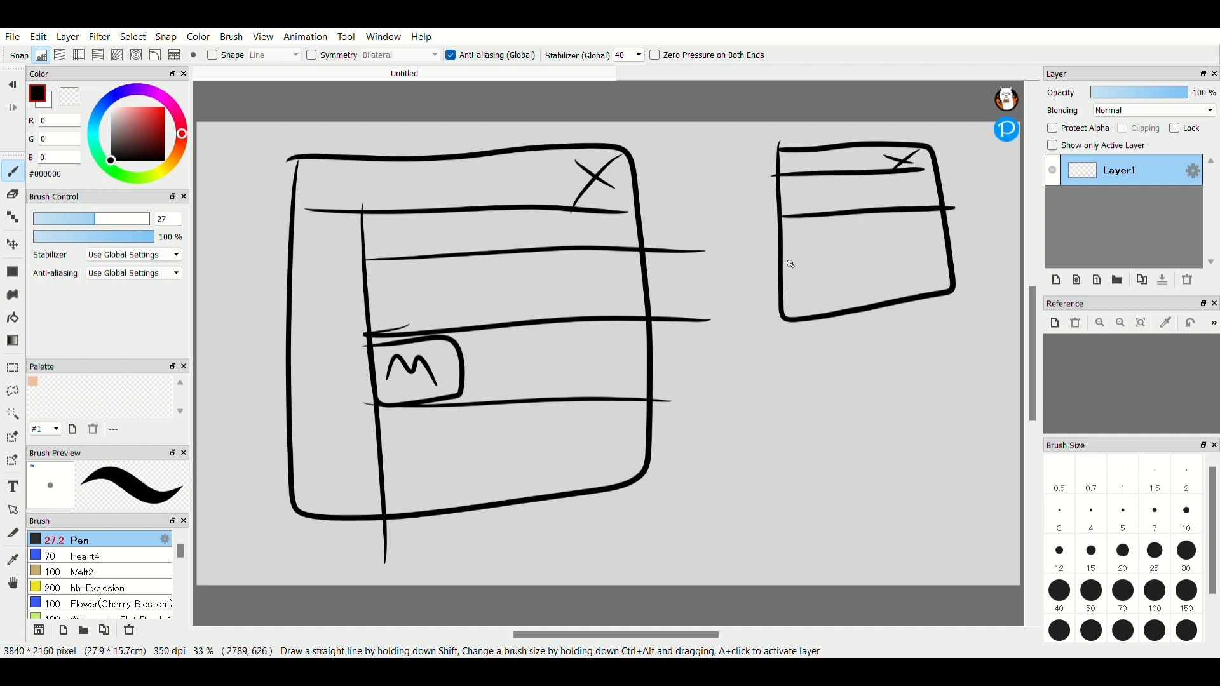
{"action": "left_click_drag", "start_coordinate": [788, 268], "coordinate": [962, 253]}
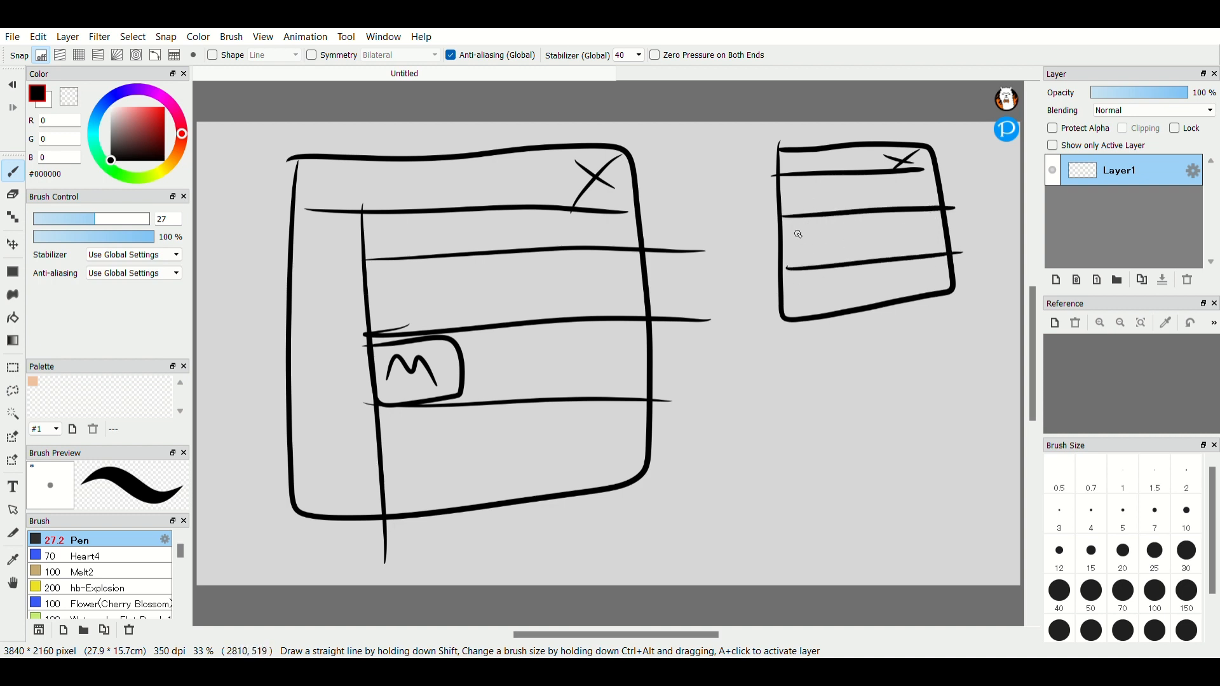
{"action": "mouse_move", "coordinate": [791, 229]}
{"action": "left_mouse_down"}
{"action": "mouse_move", "coordinate": [832, 255]}
{"action": "mouse_move", "coordinate": [802, 220]}
{"action": "mouse_move", "coordinate": [792, 236]}
{"action": "mouse_move", "coordinate": [851, 238]}
{"action": "mouse_move", "coordinate": [867, 220]}
{"action": "mouse_move", "coordinate": [883, 240]}
{"action": "left_mouse_up"}
{"action": "mouse_move", "coordinate": [874, 226]}
{"action": "left_mouse_down"}
{"action": "mouse_move", "coordinate": [898, 221]}
{"action": "mouse_move", "coordinate": [914, 238]}
{"action": "mouse_move", "coordinate": [936, 222]}
{"action": "left_mouse_up"}
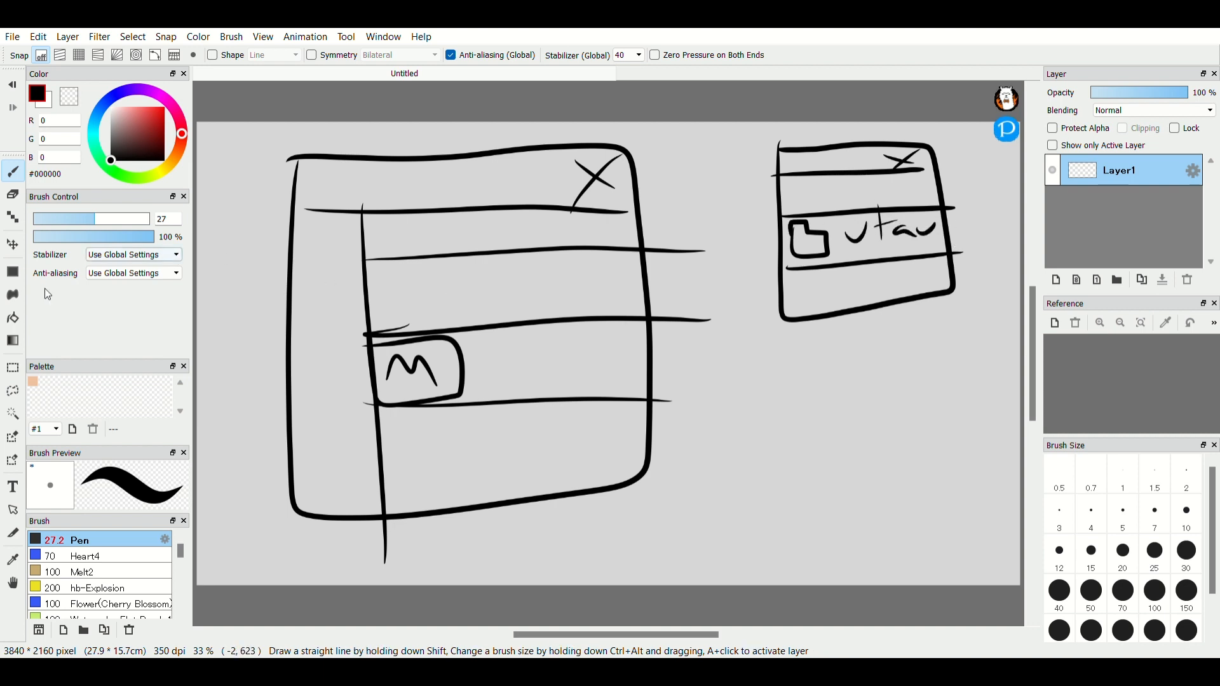
{"action": "left_click", "coordinate": [11, 399]}
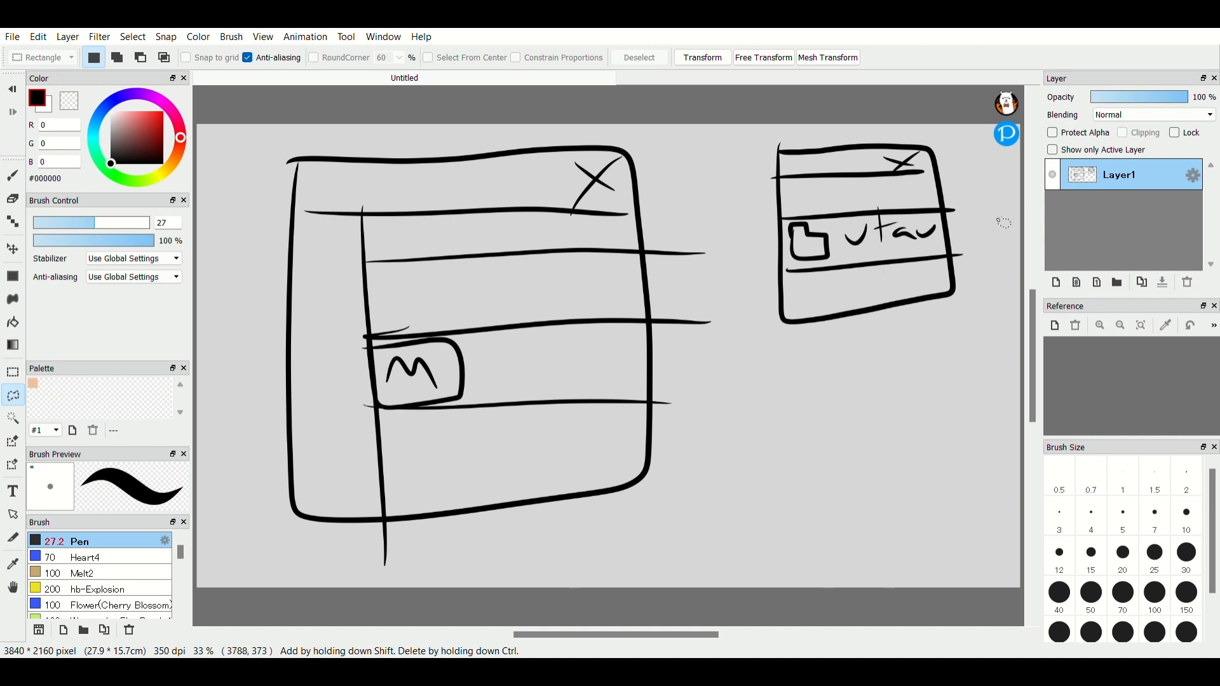
{"action": "mouse_move", "coordinate": [988, 220]}
{"action": "left_mouse_down"}
{"action": "mouse_move", "coordinate": [920, 188]}
{"action": "mouse_move", "coordinate": [766, 213]}
{"action": "mouse_move", "coordinate": [1021, 263]}
{"action": "mouse_move", "coordinate": [1017, 175]}
{"action": "left_mouse_up"}
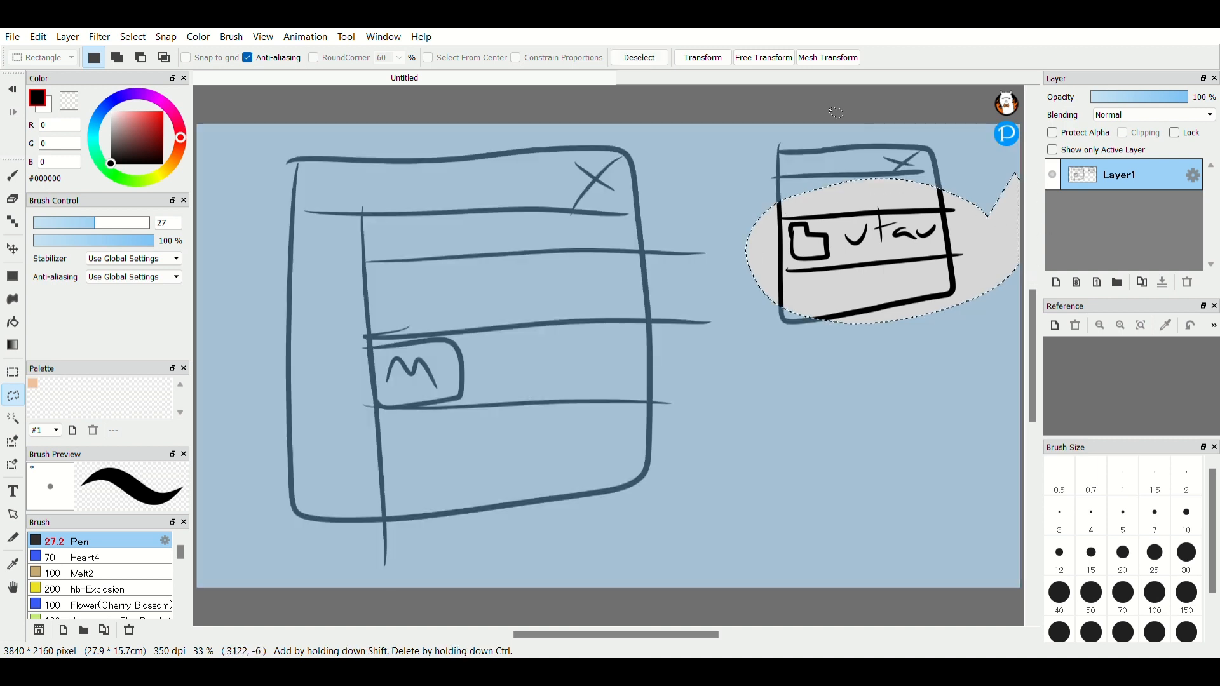
{"action": "left_click", "coordinate": [716, 56]}
{"action": "mouse_move", "coordinate": [898, 195]}
{"action": "left_mouse_down"}
{"action": "mouse_move", "coordinate": [762, 214]}
{"action": "mouse_move", "coordinate": [563, 274]}
{"action": "mouse_move", "coordinate": [499, 340]}
{"action": "mouse_move", "coordinate": [775, 277]}
{"action": "left_mouse_up"}
{"action": "left_click", "coordinate": [640, 57]}
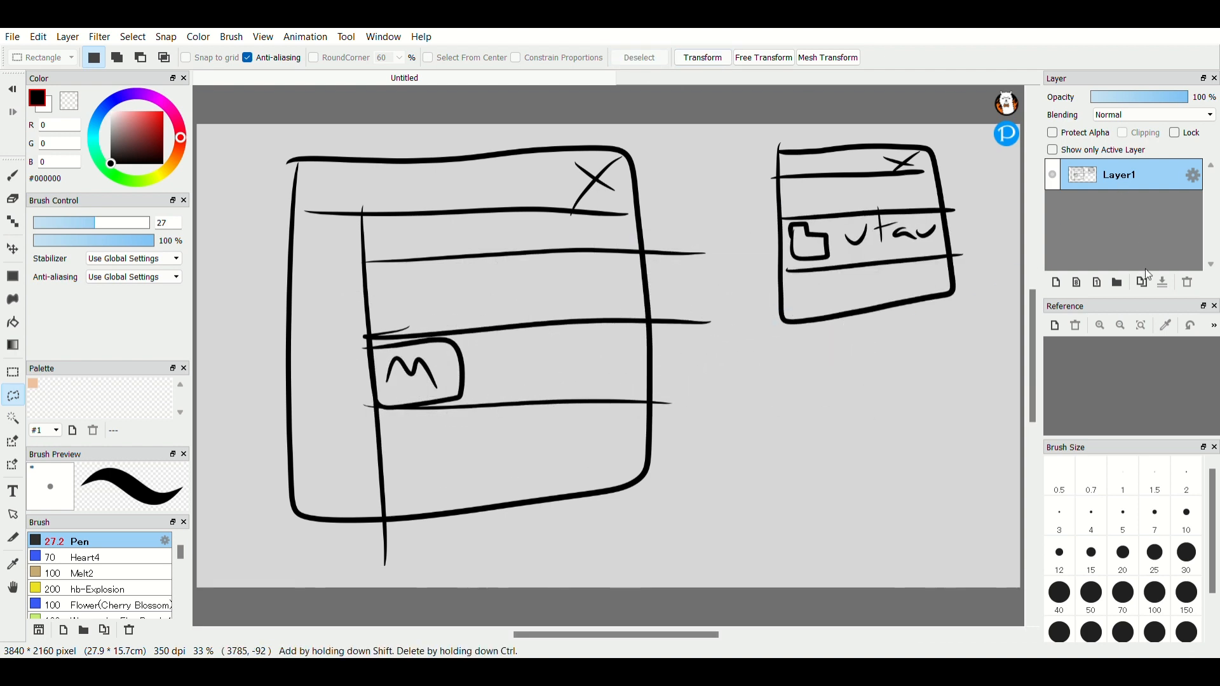
- Add a new empty layer and delete Layer1 with the window sketches
{"action": "left_click", "coordinate": [1071, 284]}
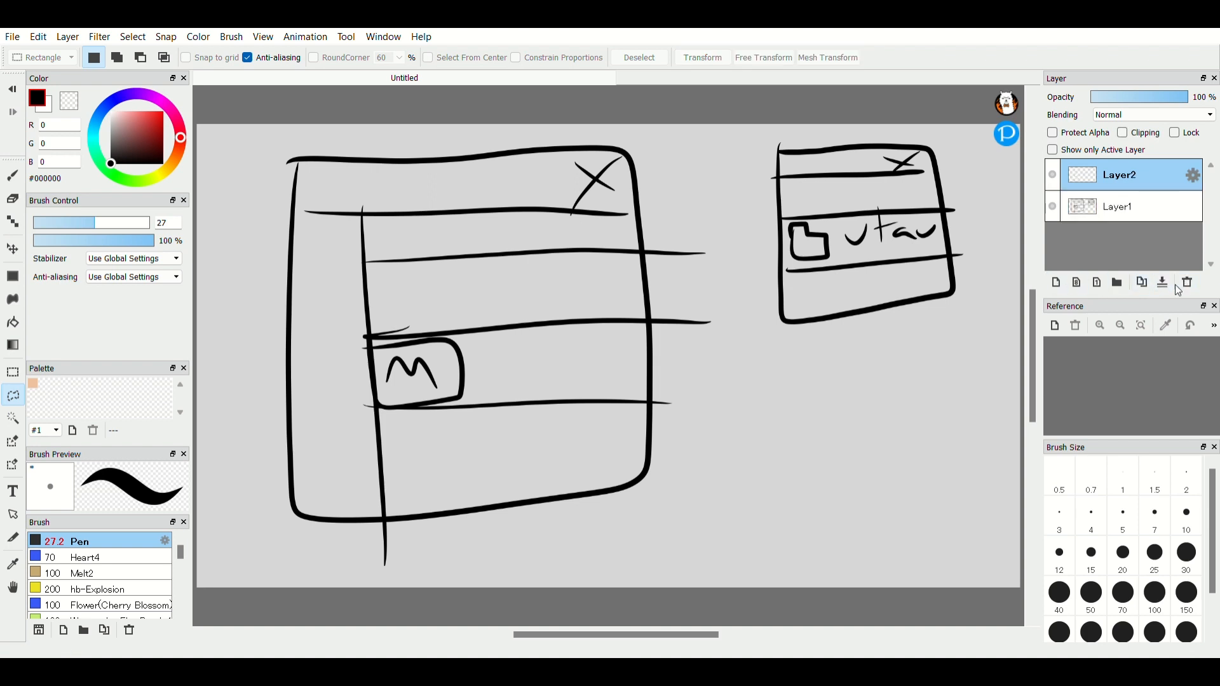
{"action": "left_click", "coordinate": [1166, 216]}
{"action": "left_click", "coordinate": [1186, 283]}
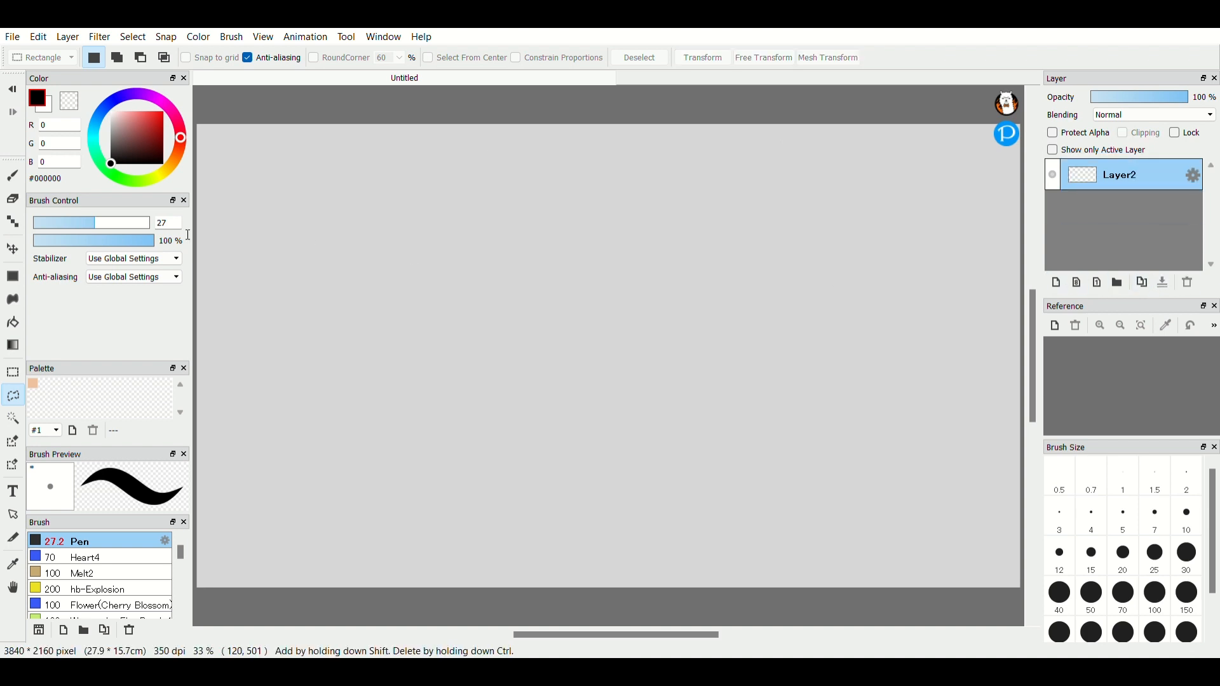
- Draw a large filled black rectangle mid-canvas and a white (#FFFFFF) pen line across its upper part
{"action": "left_click", "coordinate": [13, 275]}
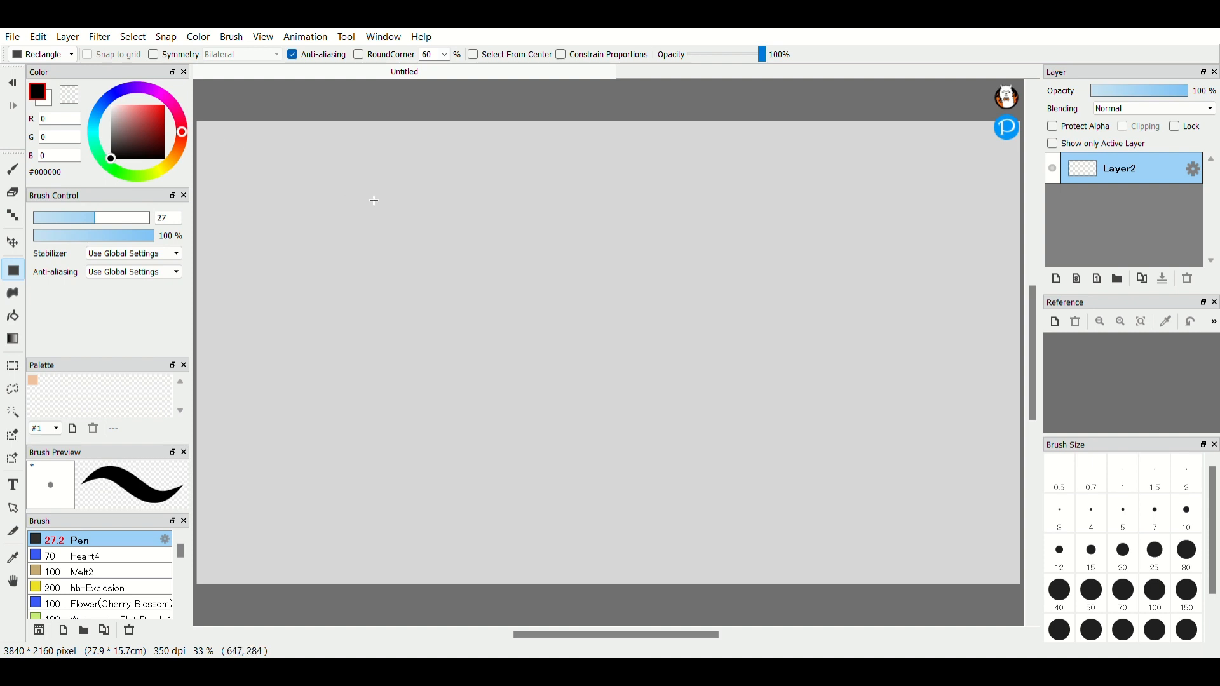
{"action": "mouse_move", "coordinate": [332, 175]}
{"action": "left_mouse_down"}
{"action": "mouse_move", "coordinate": [607, 270]}
{"action": "mouse_move", "coordinate": [897, 449]}
{"action": "mouse_move", "coordinate": [906, 478]}
{"action": "left_mouse_up"}
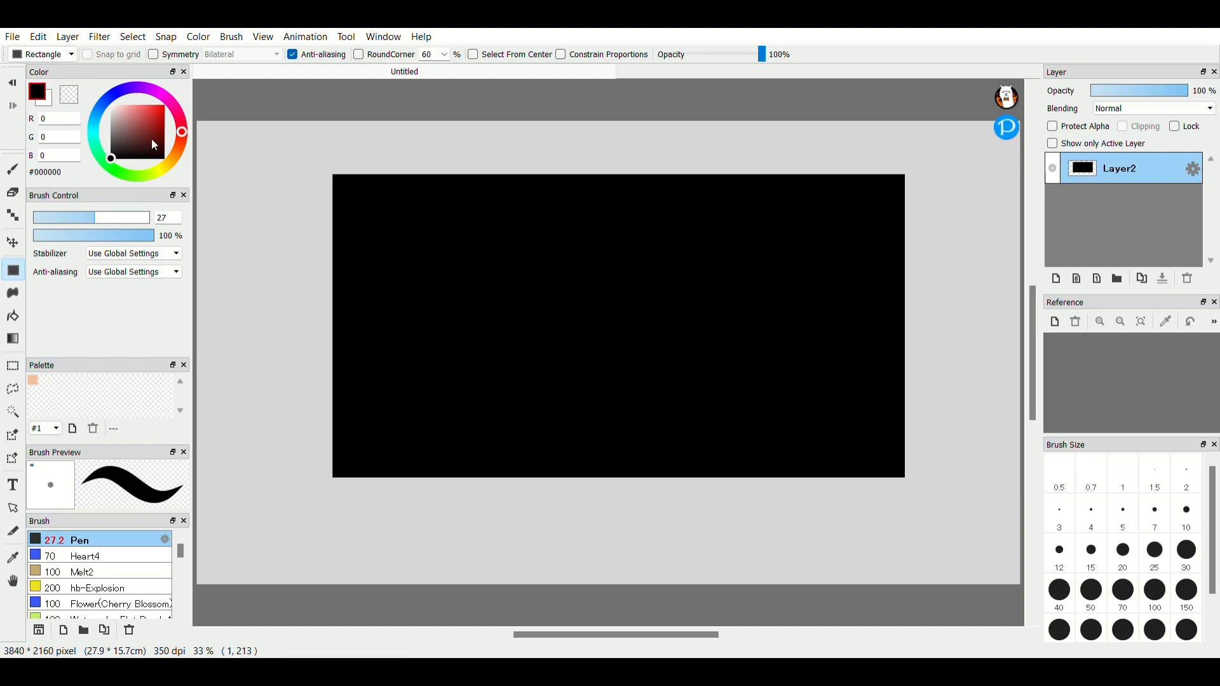
{"action": "left_click", "coordinate": [13, 170]}
{"action": "left_click", "coordinate": [112, 108]}
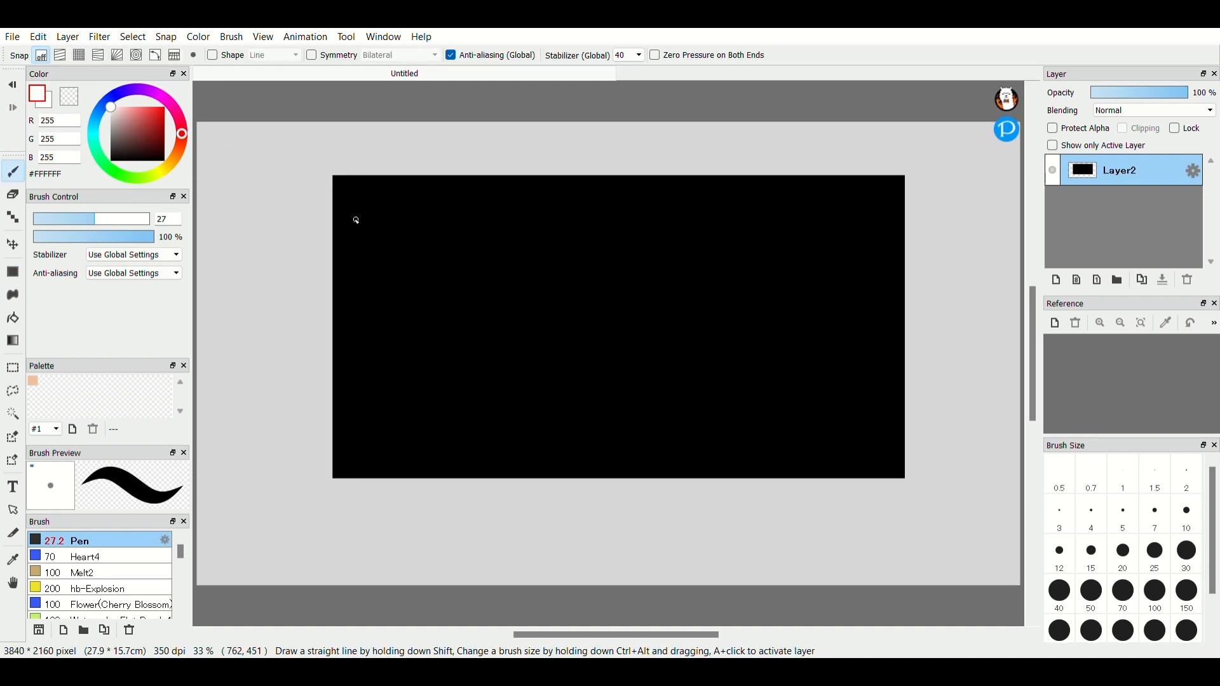
{"action": "left_click_drag", "start_coordinate": [335, 223], "coordinate": [921, 267]}
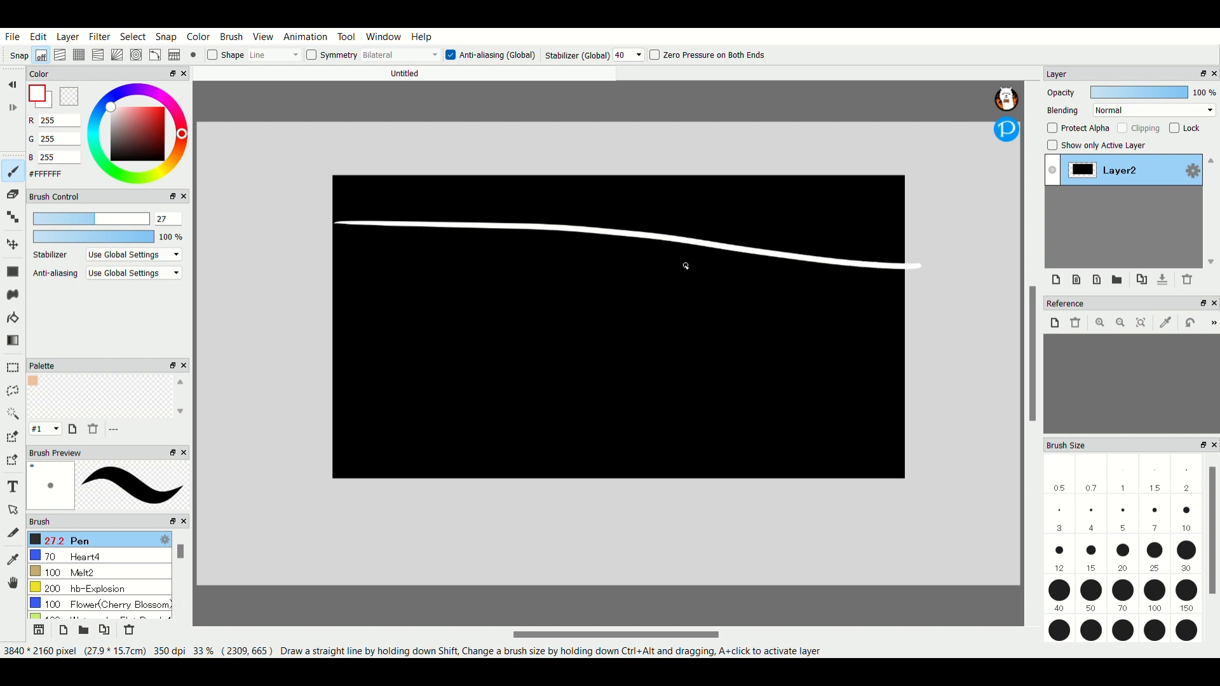
{"action": "key", "text": "ctrl+z"}
{"action": "left_click_drag", "start_coordinate": [334, 224], "coordinate": [892, 232]}
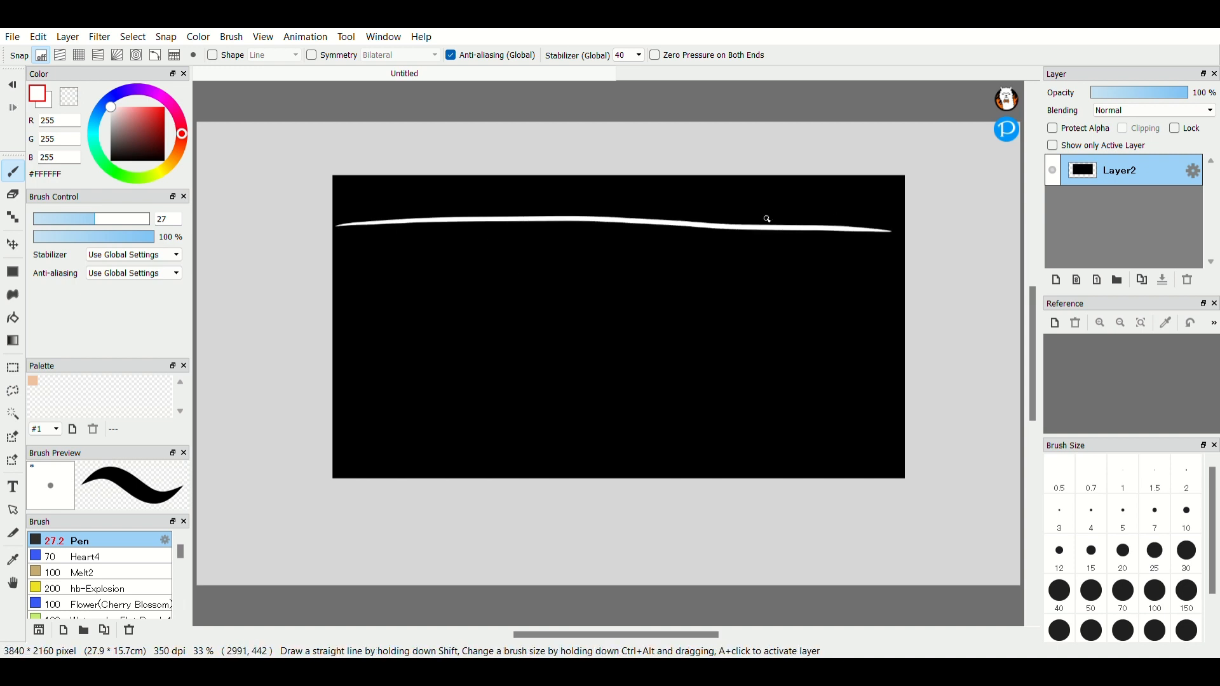
- Handwrite a white numbered list below the line on the black rectangle: "1) H", "2) JR", "3) E"
{"action": "mouse_move", "coordinate": [374, 244]}
{"action": "left_mouse_down"}
{"action": "mouse_move", "coordinate": [378, 263]}
{"action": "mouse_move", "coordinate": [413, 262]}
{"action": "mouse_move", "coordinate": [407, 274]}
{"action": "left_mouse_up"}
{"action": "left_click_drag", "start_coordinate": [434, 227], "coordinate": [434, 263]}
{"action": "mouse_move", "coordinate": [452, 228]}
{"action": "left_mouse_down"}
{"action": "mouse_move", "coordinate": [454, 265]}
{"action": "mouse_move", "coordinate": [458, 243]}
{"action": "left_mouse_up"}
{"action": "left_click_drag", "start_coordinate": [426, 253], "coordinate": [459, 251]}
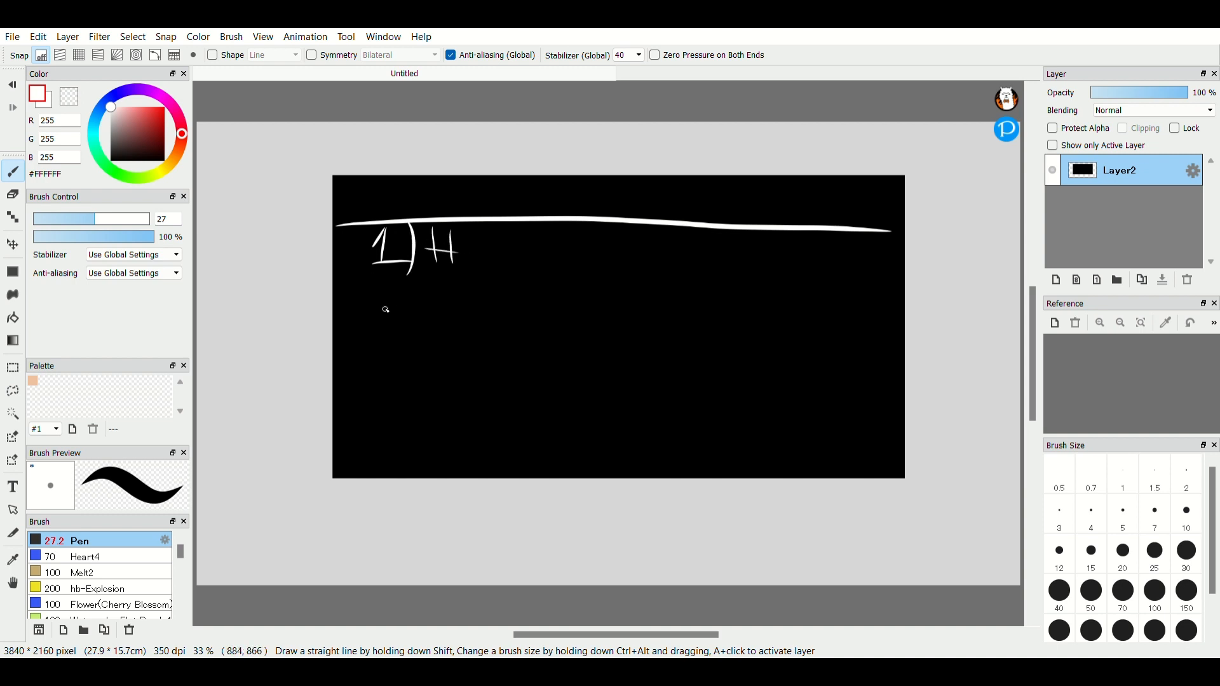
{"action": "mouse_move", "coordinate": [380, 296]}
{"action": "left_mouse_down"}
{"action": "mouse_move", "coordinate": [412, 334]}
{"action": "mouse_move", "coordinate": [387, 353]}
{"action": "left_mouse_up"}
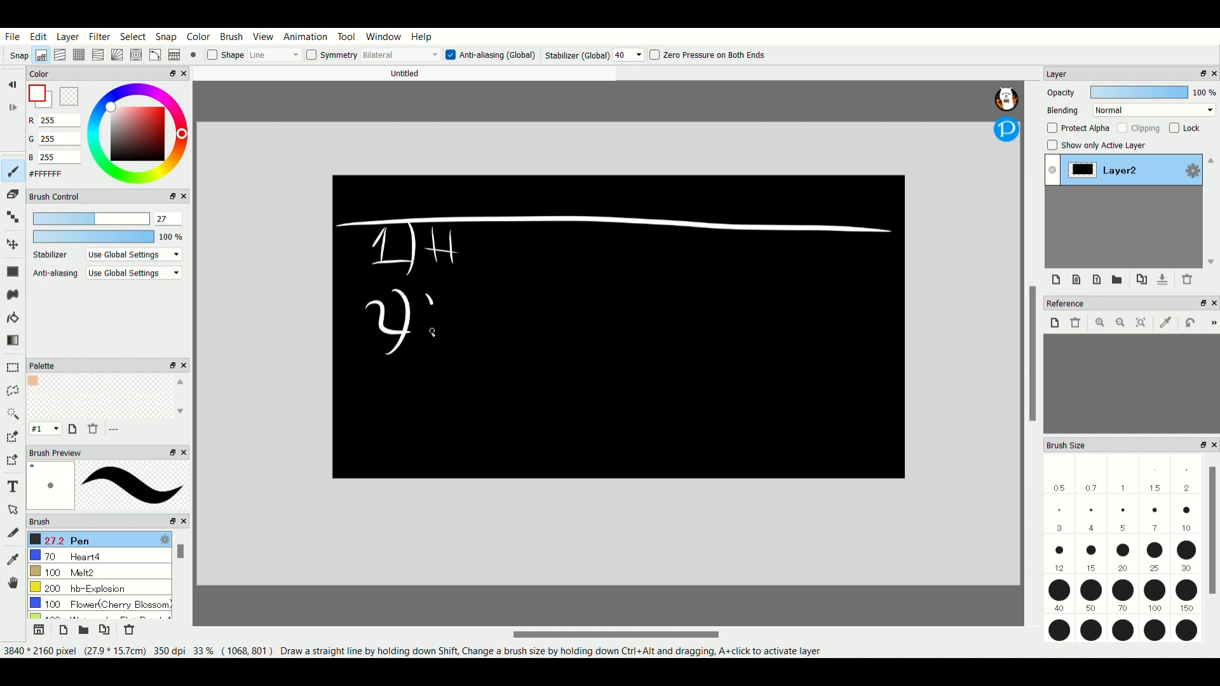
{"action": "mouse_move", "coordinate": [423, 297]}
{"action": "left_mouse_down"}
{"action": "mouse_move", "coordinate": [407, 340]}
{"action": "mouse_move", "coordinate": [453, 295]}
{"action": "left_mouse_up"}
{"action": "mouse_move", "coordinate": [453, 341]}
{"action": "left_mouse_down"}
{"action": "mouse_move", "coordinate": [476, 300]}
{"action": "mouse_move", "coordinate": [494, 344]}
{"action": "left_mouse_up"}
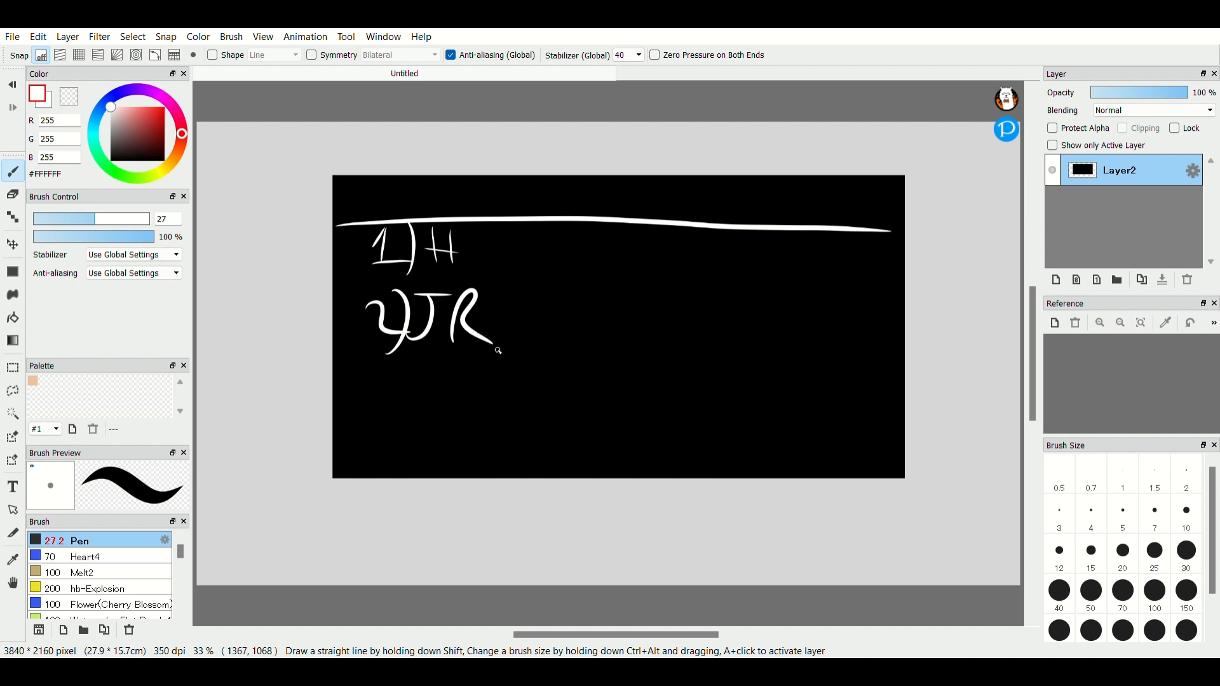
{"action": "mouse_move", "coordinate": [375, 387]}
{"action": "left_mouse_down"}
{"action": "mouse_move", "coordinate": [401, 417]}
{"action": "mouse_move", "coordinate": [380, 433]}
{"action": "mouse_move", "coordinate": [380, 415]}
{"action": "mouse_move", "coordinate": [403, 450]}
{"action": "mouse_move", "coordinate": [387, 459]}
{"action": "left_mouse_up"}
{"action": "mouse_move", "coordinate": [424, 382]}
{"action": "left_mouse_down"}
{"action": "mouse_move", "coordinate": [464, 436]}
{"action": "mouse_move", "coordinate": [457, 412]}
{"action": "mouse_move", "coordinate": [476, 387]}
{"action": "left_mouse_up"}
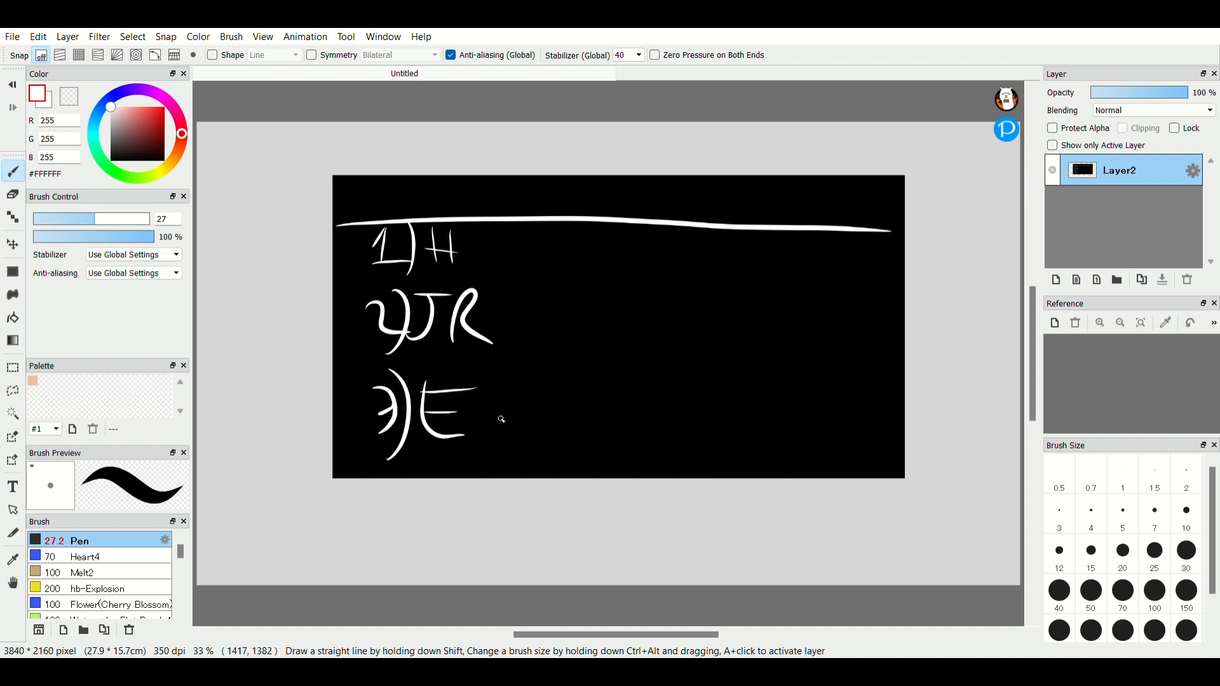
- Undo all the handwritten list strokes, keeping the black rectangle and the white line
{"action": "key", "text": "ctrl+z"}
{"action": "key", "text": "ctrl+z"}
{"action": "key", "text": "ctrl+z"}
{"action": "key", "text": "ctrl+z"}
{"action": "key", "text": "ctrl+z"}
{"action": "key", "text": "ctrl+z"}
{"action": "key", "text": "ctrl+z"}
{"action": "key", "text": "ctrl+z"}
{"action": "key", "text": "ctrl+z"}
{"action": "key", "text": "ctrl+z"}
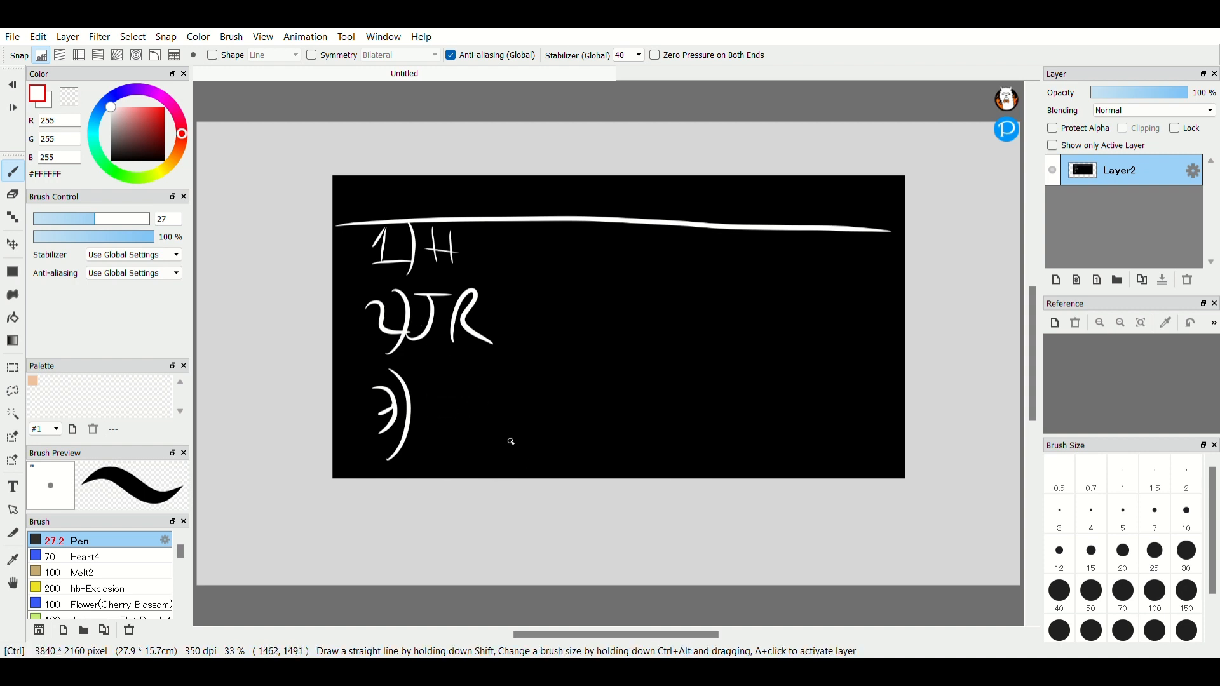
{"action": "key", "text": "ctrl+z"}
{"action": "key", "text": "ctrl+z"}
{"action": "key", "text": "ctrl+z"}
{"action": "key", "text": "ctrl+z"}
{"action": "key", "text": "ctrl+z"}
{"action": "key", "text": "ctrl+z"}
{"action": "key", "text": "ctrl+z"}
{"action": "key", "text": "ctrl+z"}
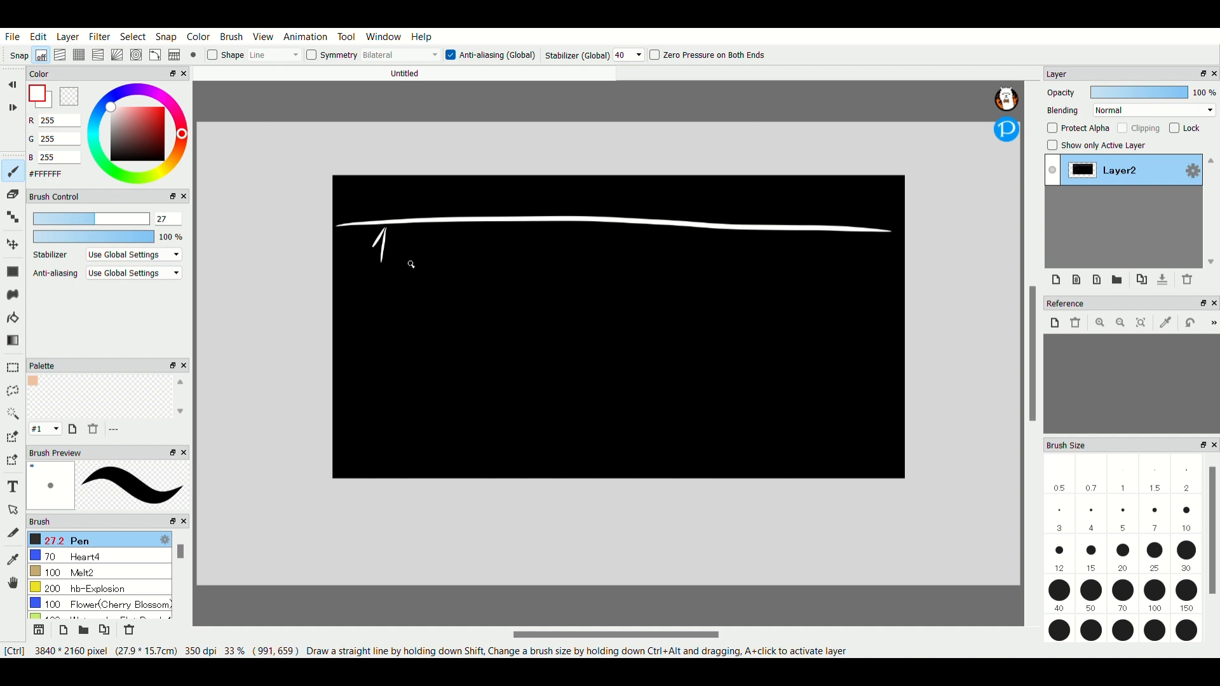
- Handwrite "Input:" in white below the line on the black rectangle and start the entry after the colon
{"action": "left_click_drag", "start_coordinate": [396, 253], "coordinate": [395, 295]}
{"action": "left_click_drag", "start_coordinate": [387, 255], "coordinate": [419, 257]}
{"action": "mouse_move", "coordinate": [385, 297]}
{"action": "left_mouse_down"}
{"action": "mouse_move", "coordinate": [449, 296]}
{"action": "mouse_move", "coordinate": [500, 272]}
{"action": "mouse_move", "coordinate": [523, 290]}
{"action": "left_mouse_up"}
{"action": "left_click_drag", "start_coordinate": [504, 268], "coordinate": [551, 250]}
{"action": "left_click_drag", "start_coordinate": [558, 277], "coordinate": [561, 283]}
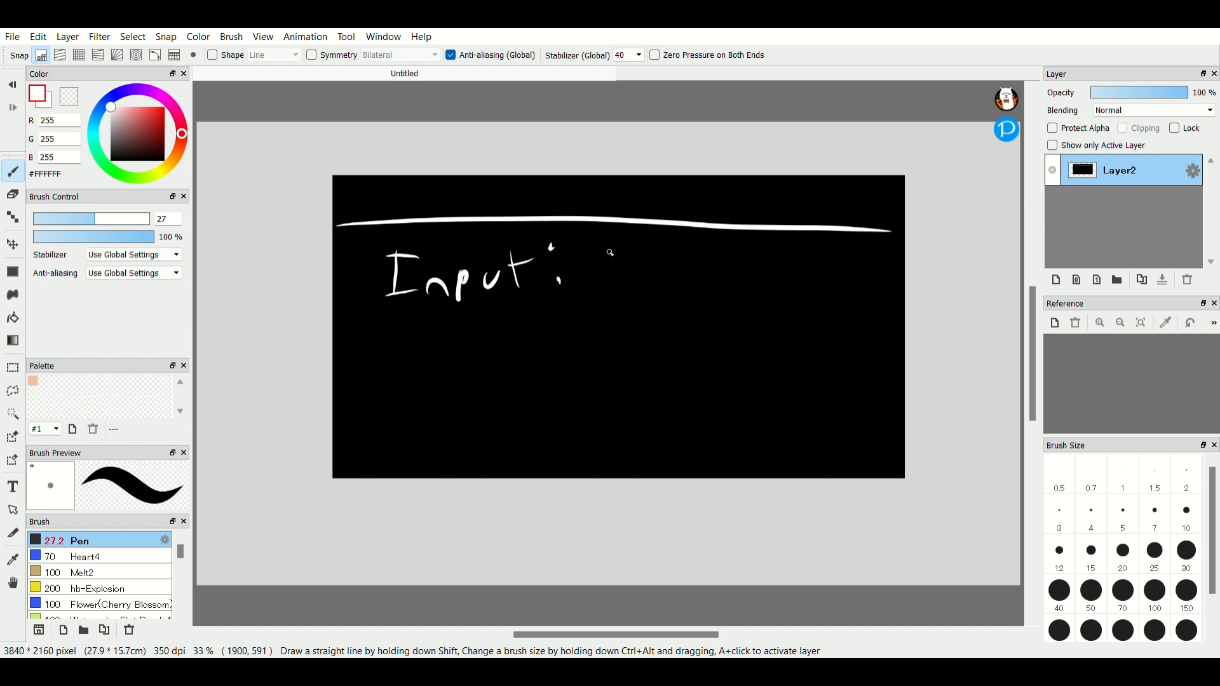
{"action": "left_click_drag", "start_coordinate": [594, 244], "coordinate": [663, 290]}
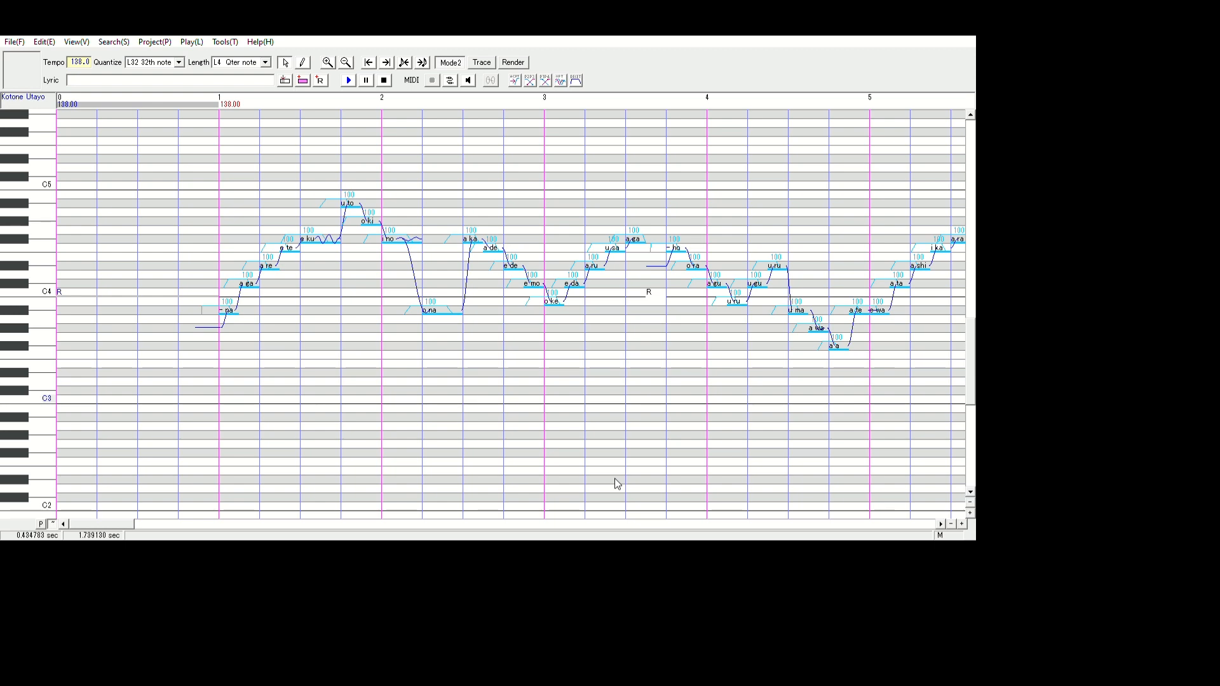
- Switch to the UTAU project and select all of its notes
{"action": "key", "text": "ctrl+a"}
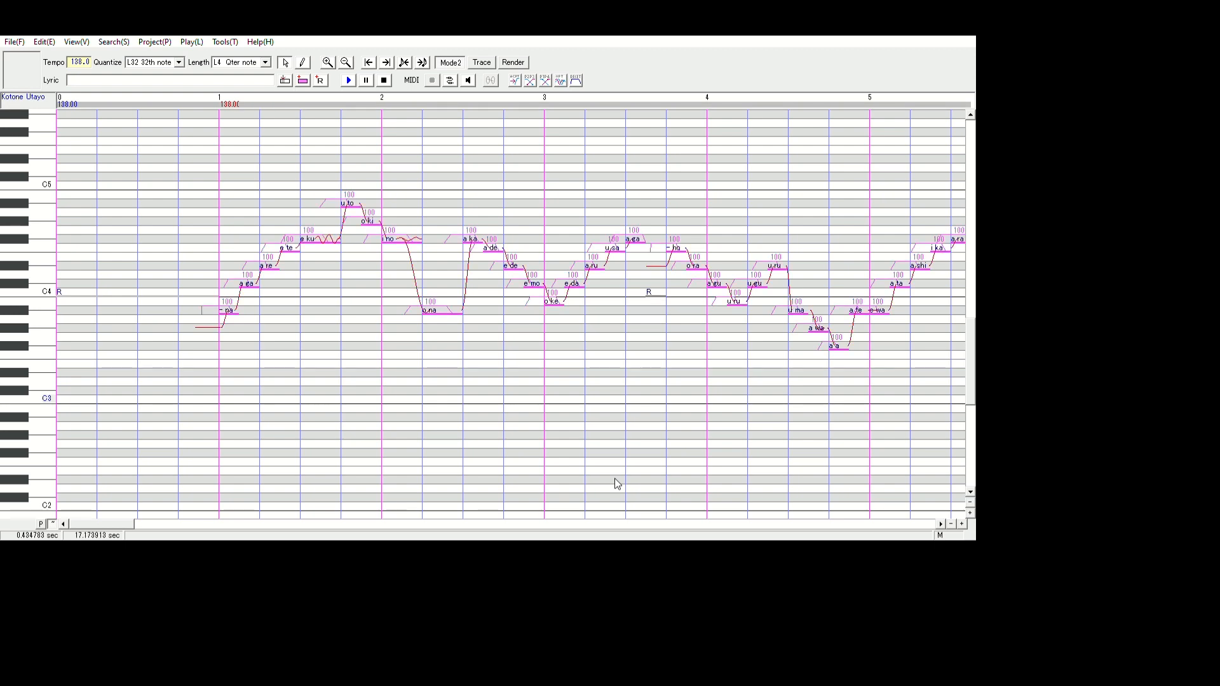